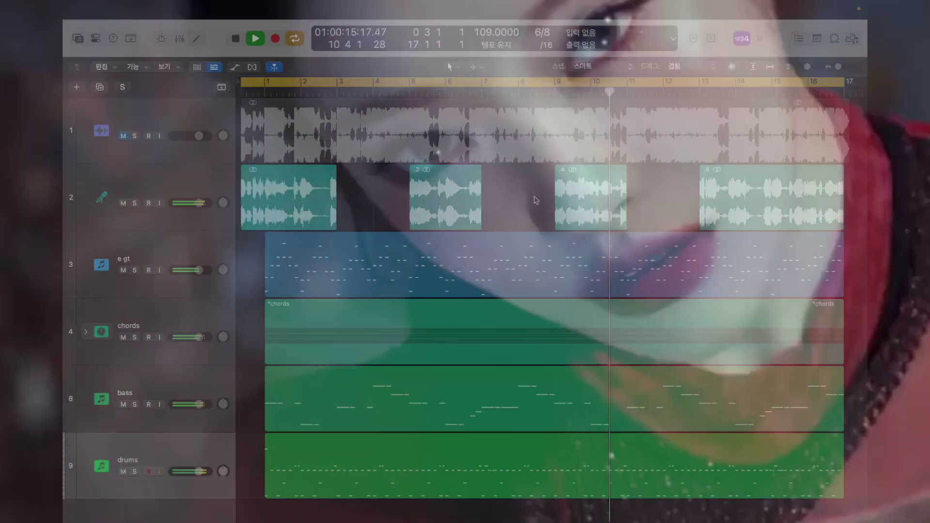
# Move the chords track stack above the e gt track and turn off cycle playback
pyautogui.click(181, 213)
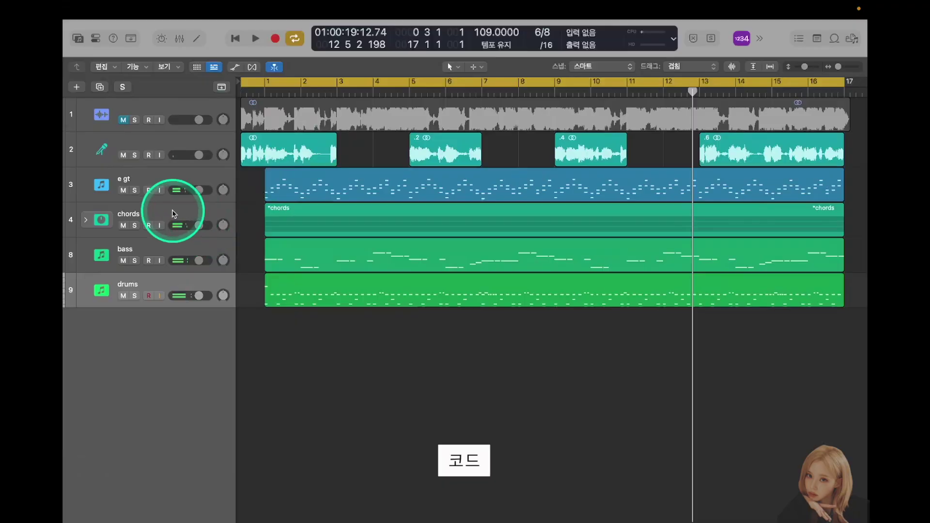
pyautogui.moveTo(196, 207); pyautogui.dragTo(199, 171)
pyautogui.click(385, 147)
pyautogui.scroll(5, 446, 152)
pyautogui.scroll(-3, 439, 147)
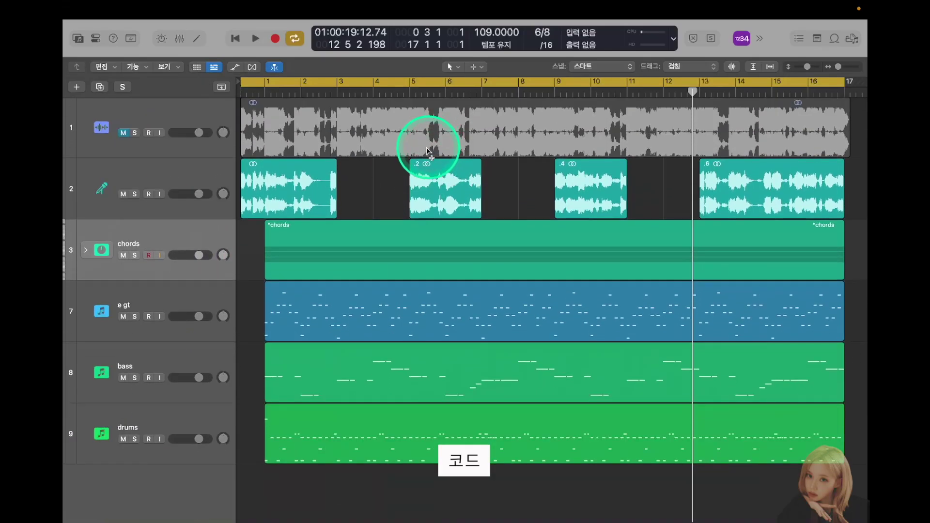
pyautogui.click(379, 84)
pyautogui.click(380, 186)
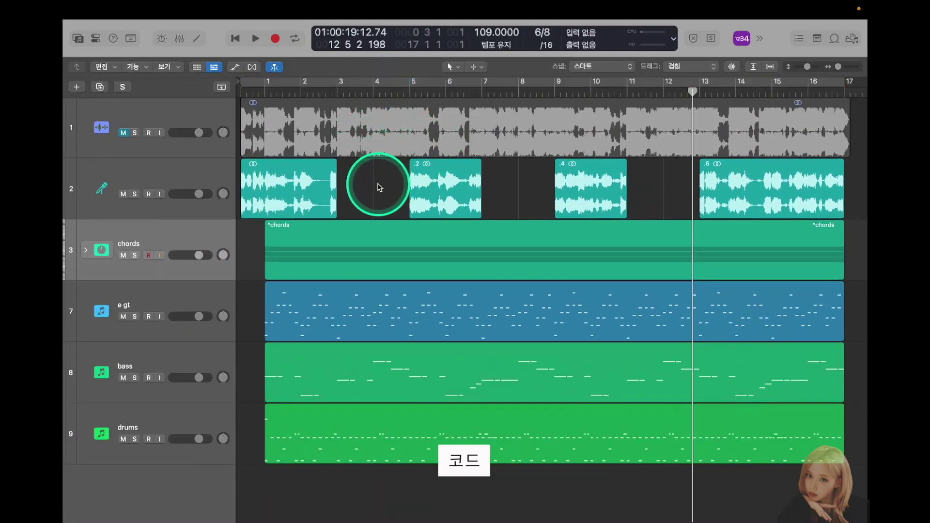
# Expand the chords stack and select its organ, pad and pno tracks one after another
pyautogui.click(87, 251)
pyautogui.click(190, 243)
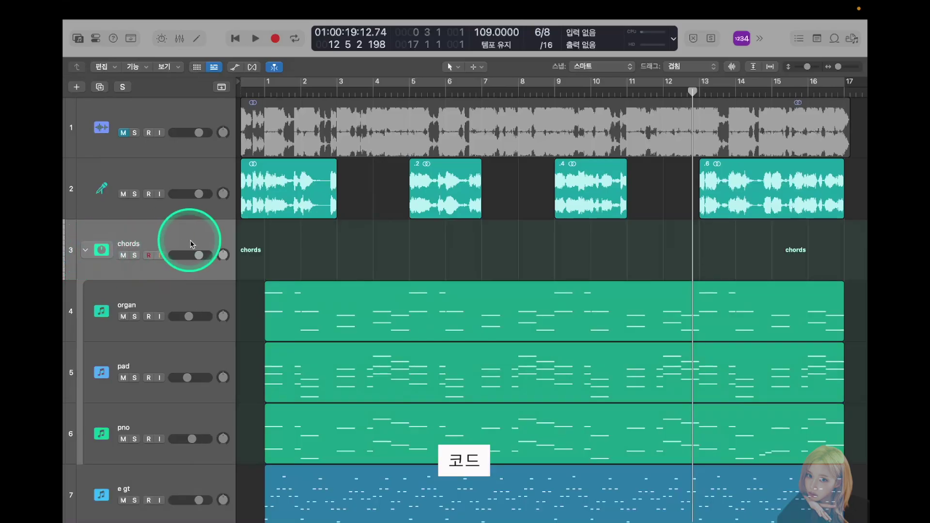
pyautogui.scroll(-3, 314, 269)
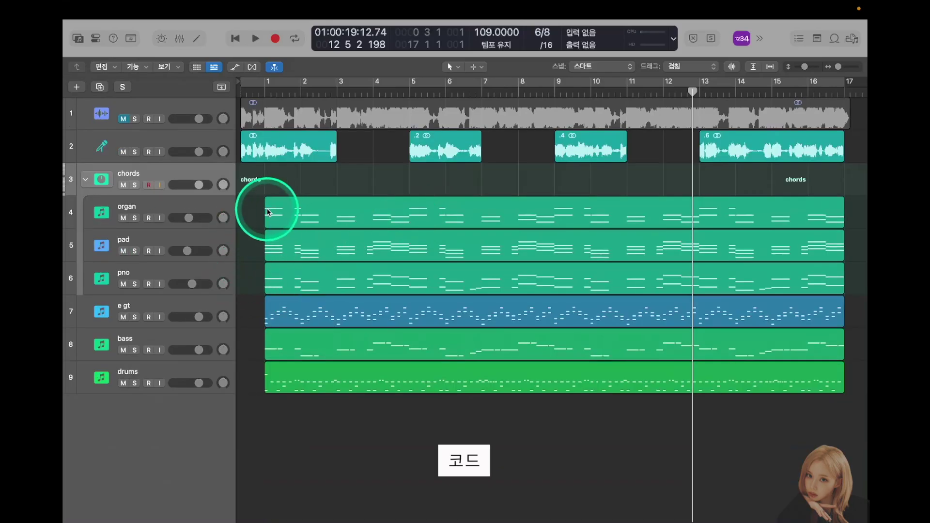
pyautogui.click(282, 202)
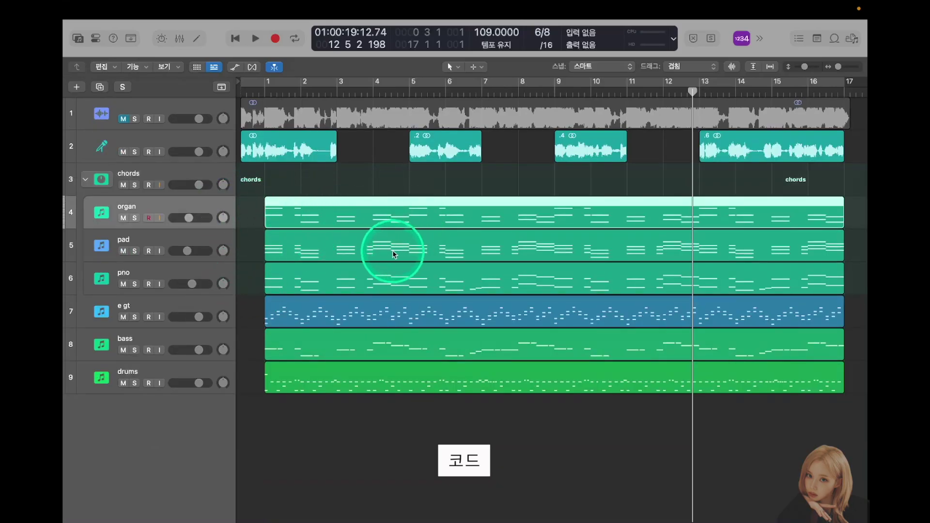
pyautogui.click(203, 244)
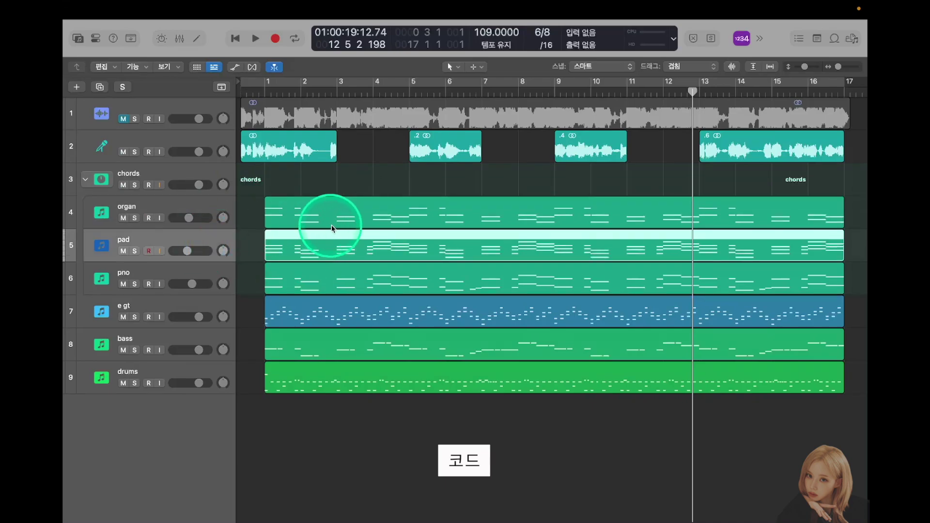
pyautogui.click(224, 274)
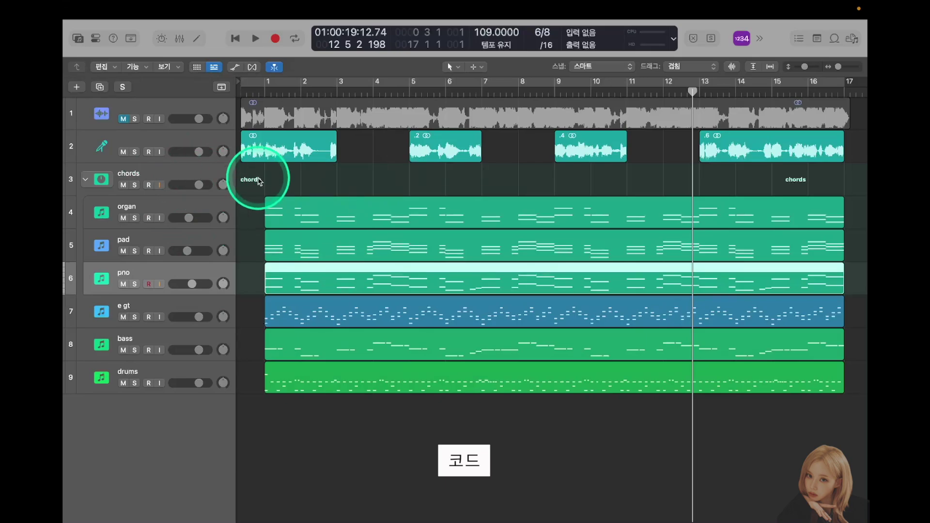
# Solo the chords stack, play it from bar 1 to the end of its regions, and stop playback
pyautogui.click(134, 186)
pyautogui.click(261, 93)
pyautogui.press('space')
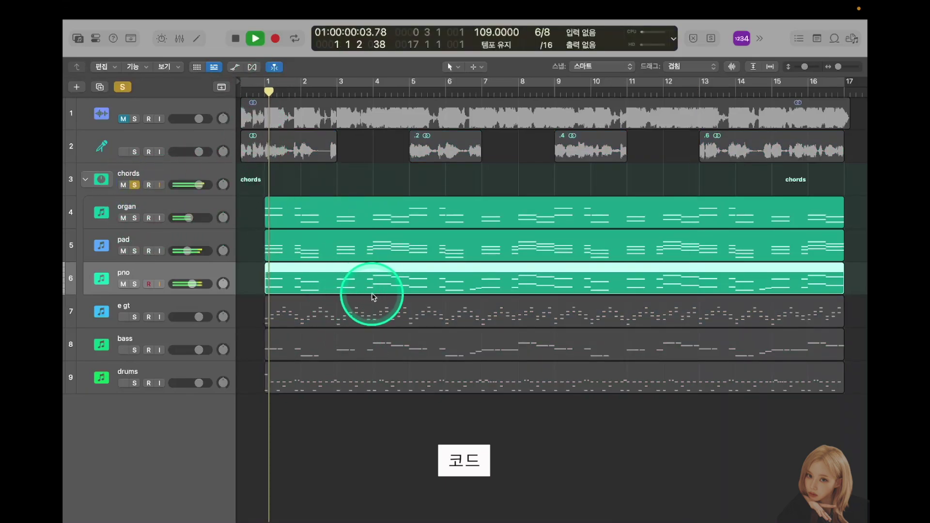
pyautogui.scroll(2, 387, 297)
pyautogui.scroll(2, 387, 299)
pyautogui.scroll(-1, 404, 314)
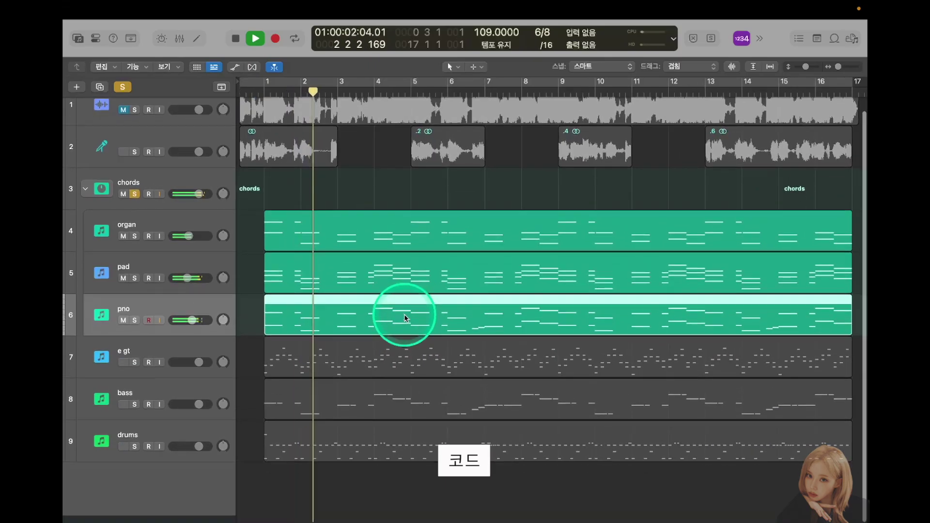
pyautogui.scroll(1, 405, 313)
pyautogui.press('super+Up')
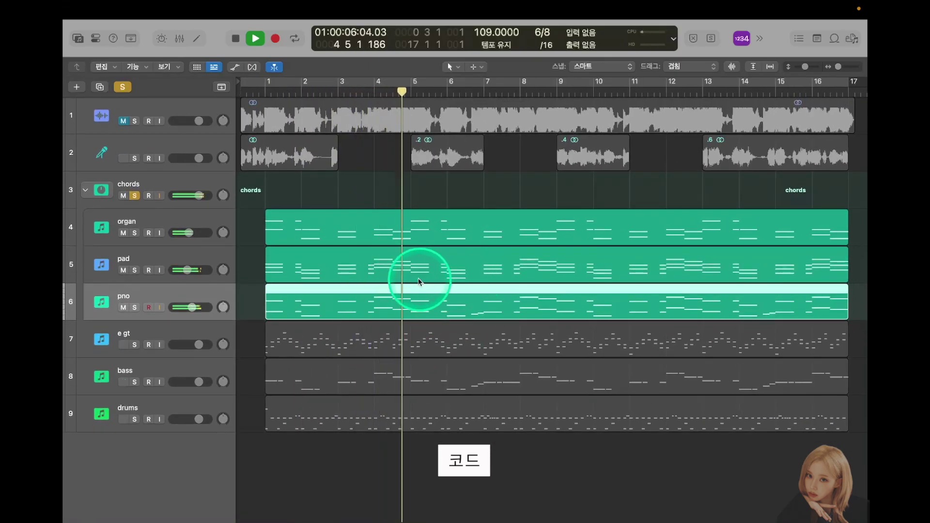
pyautogui.press('super+Left')
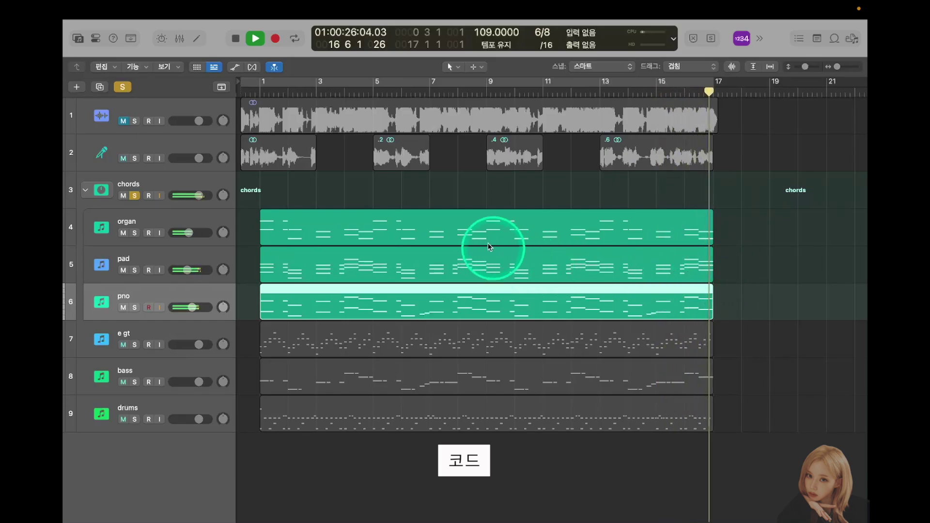
pyautogui.press('space')
pyautogui.click(310, 185)
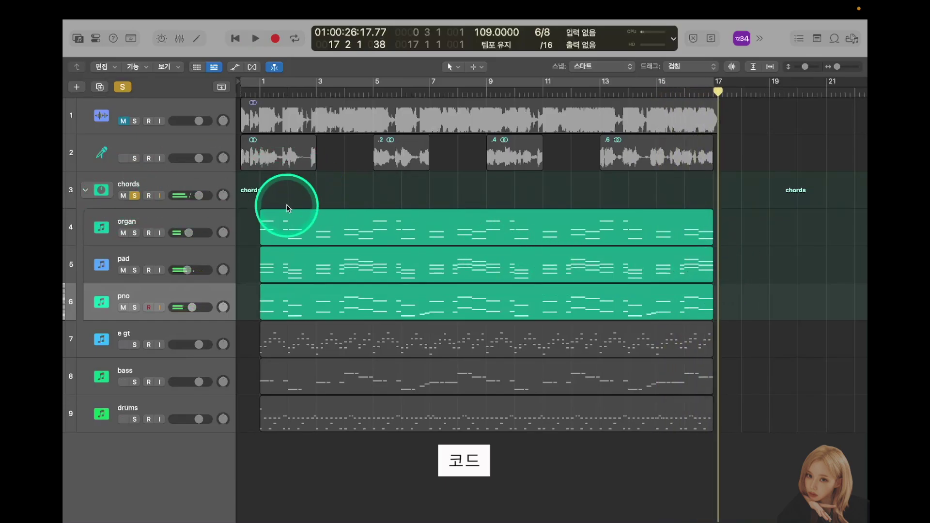
pyautogui.press('z')
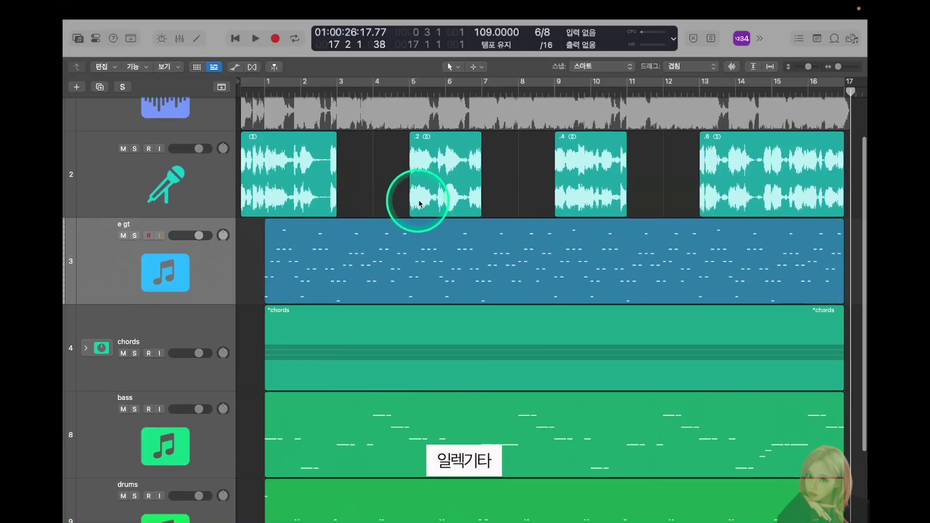
# Solo the e gt track and play it from the beginning of the project
pyautogui.scroll(-1, 415, 197)
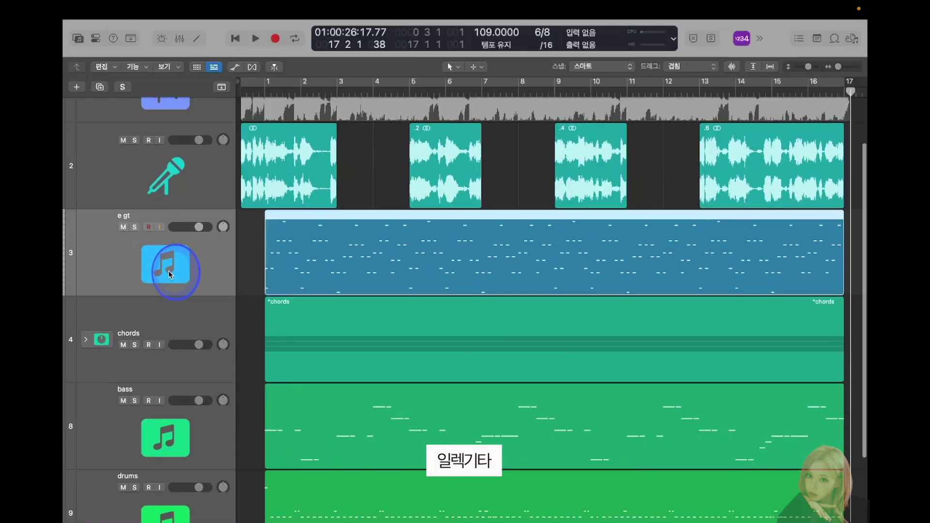
pyautogui.hscroll(-2, 361, 255)
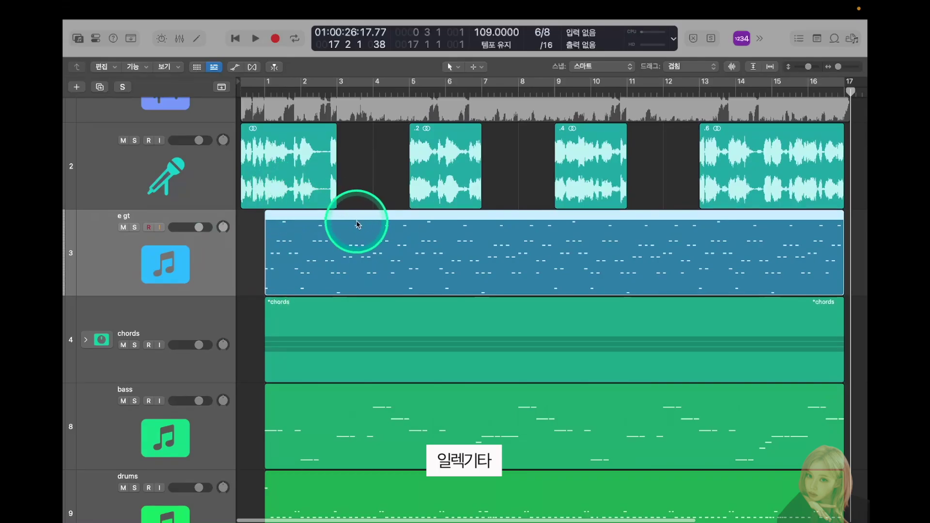
pyautogui.press('super+Up')
pyautogui.press('super+Up')
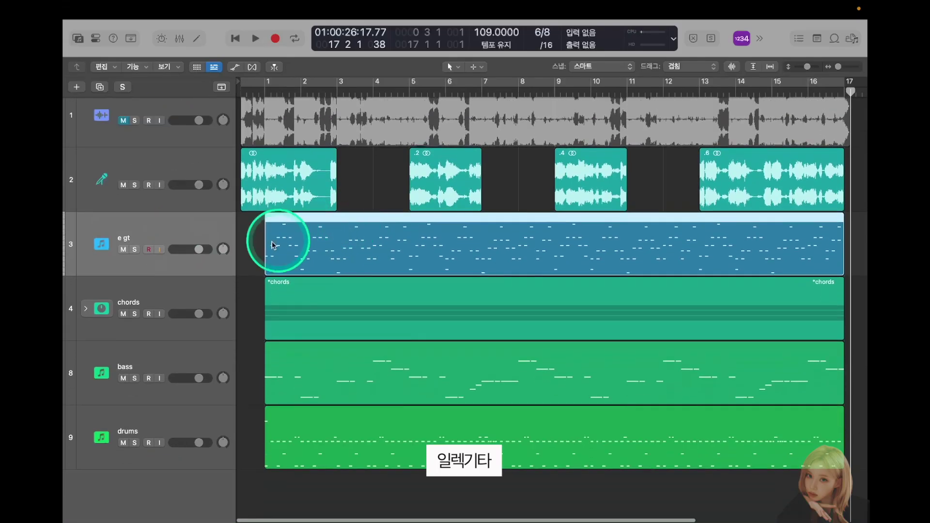
pyautogui.click(135, 250)
pyautogui.press('Return')
pyautogui.press('space')
# Open the e gt region in the Piano Roll, examine its note pattern during playback, and close the editor
pyautogui.doubleClick(370, 253)
pyautogui.press('z')
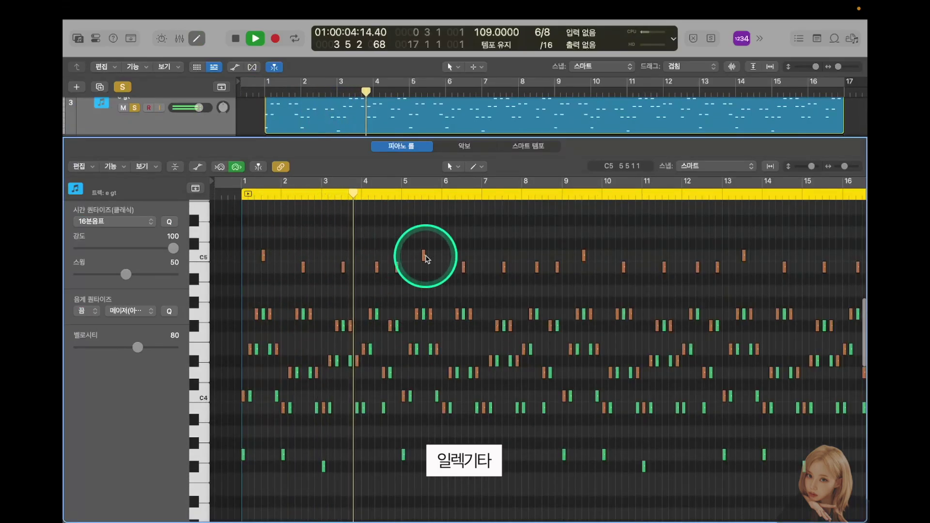
pyautogui.press('super+Right')
pyautogui.press('super+Right')
pyautogui.hscroll(-4, 435, 227)
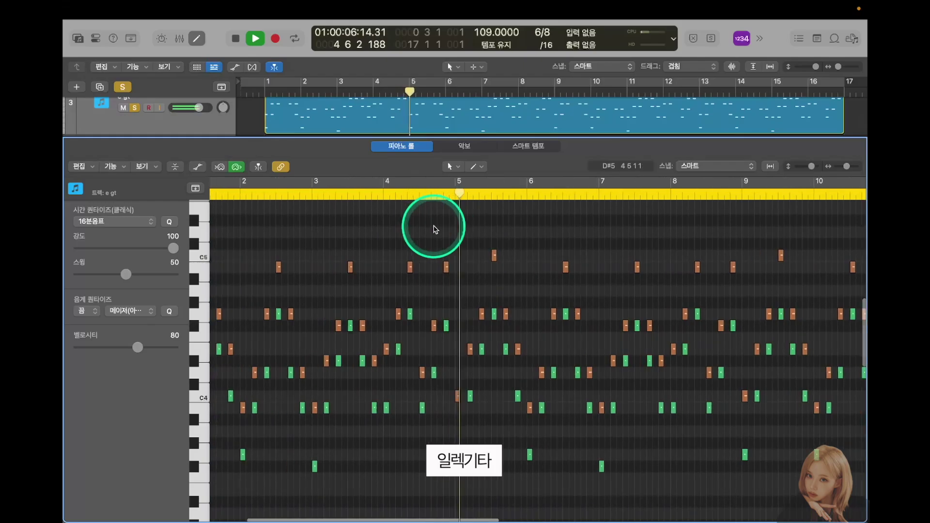
pyautogui.hscroll(5, 435, 228)
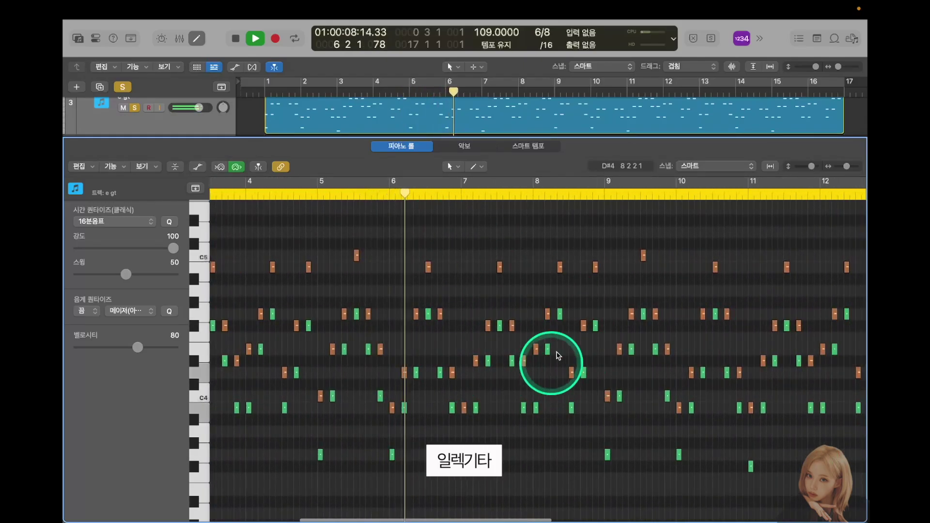
pyautogui.scroll(-3, 599, 307)
pyautogui.press('super+Up')
pyautogui.press('super+Up')
pyautogui.scroll(-4, 592, 306)
pyautogui.scroll(2, 596, 308)
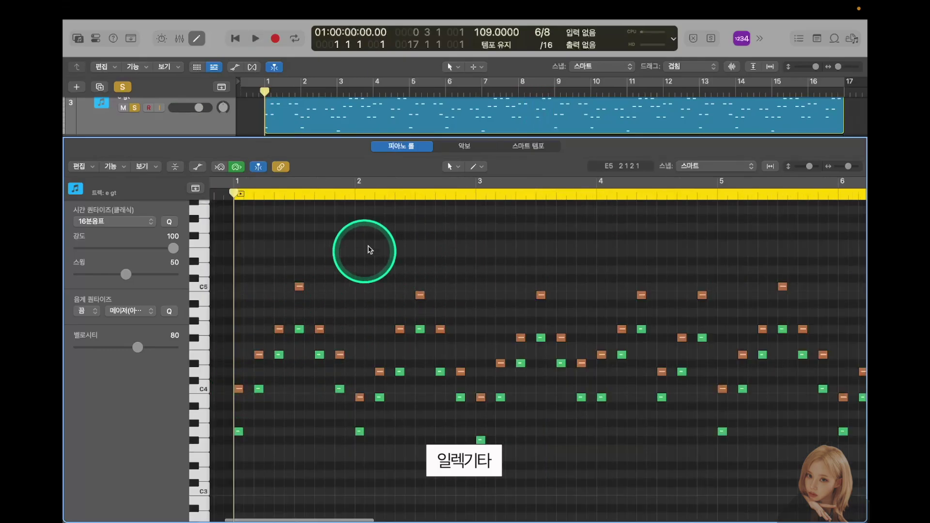
pyautogui.press('p')
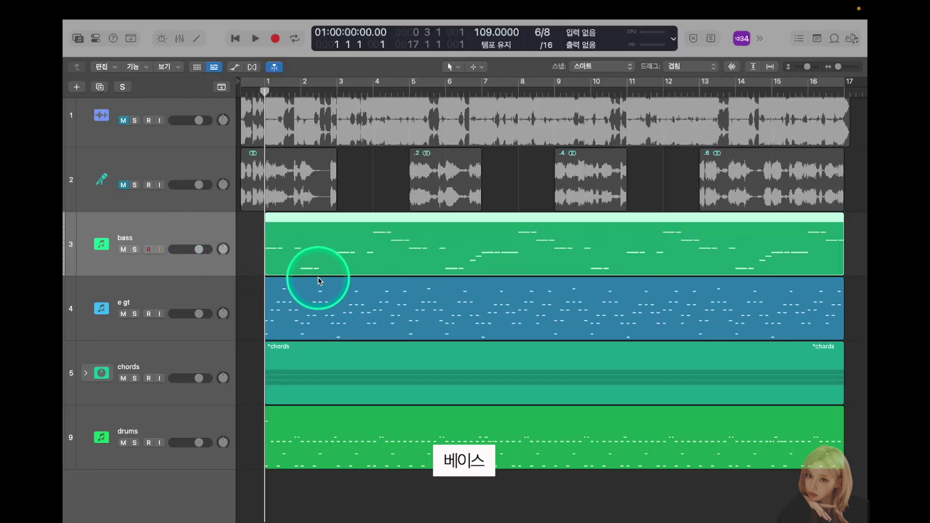
# Solo the bass track and open its region in the Piano Roll with the first bars enlarged
pyautogui.press('super+Down')
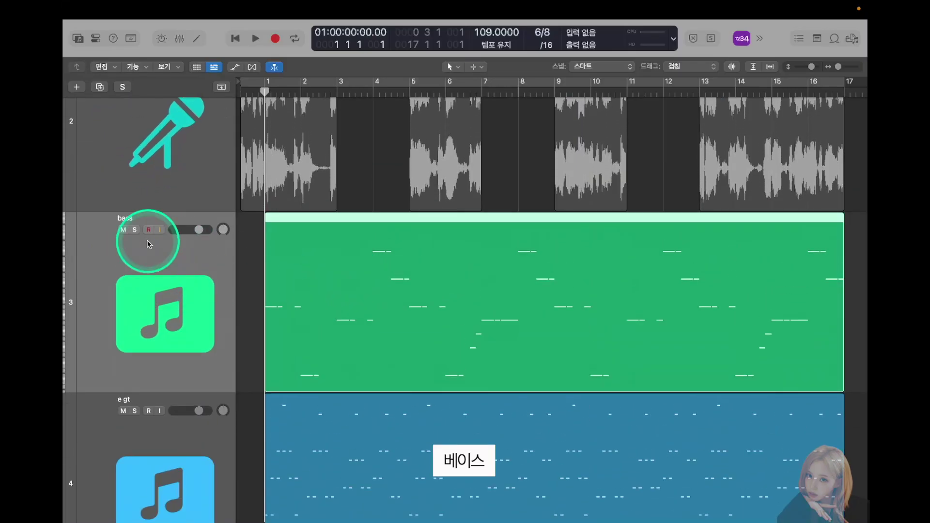
pyautogui.click(136, 230)
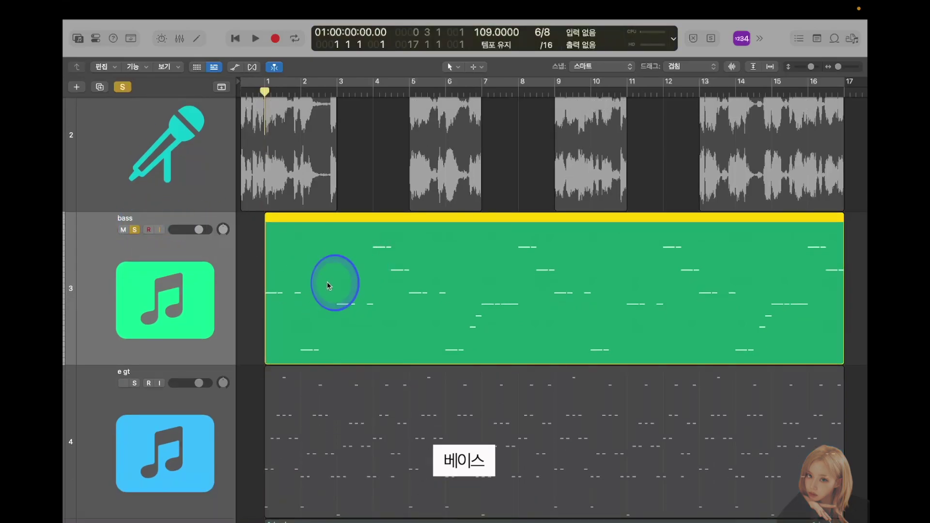
pyautogui.doubleClick(328, 286)
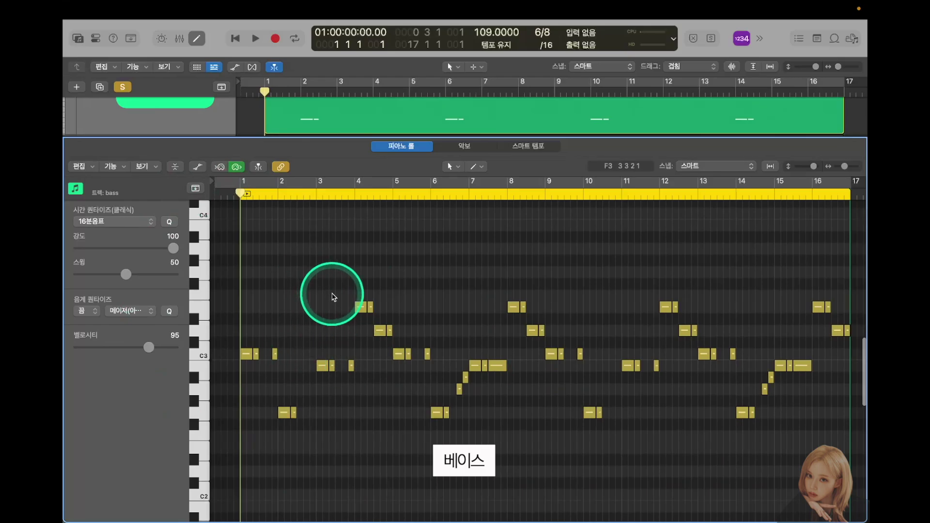
pyautogui.scroll(-4, 332, 294)
pyautogui.press('super+Right')
pyautogui.press('super+Right')
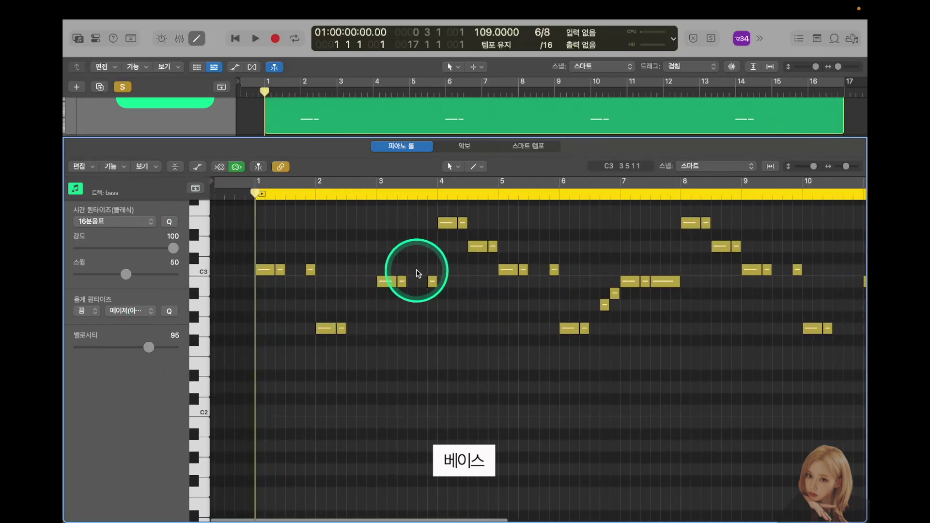
# Play the soloed bass part from bar 1 and examine its notes in the Piano Roll
pyautogui.press('space')
pyautogui.scroll(3, 421, 271)
pyautogui.hscroll(2, 410, 252)
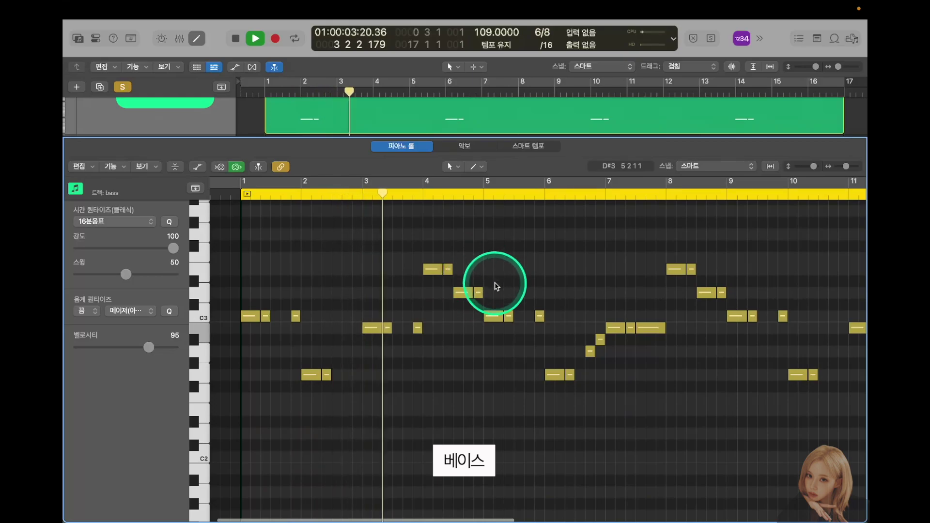
pyautogui.scroll(-3, 496, 286)
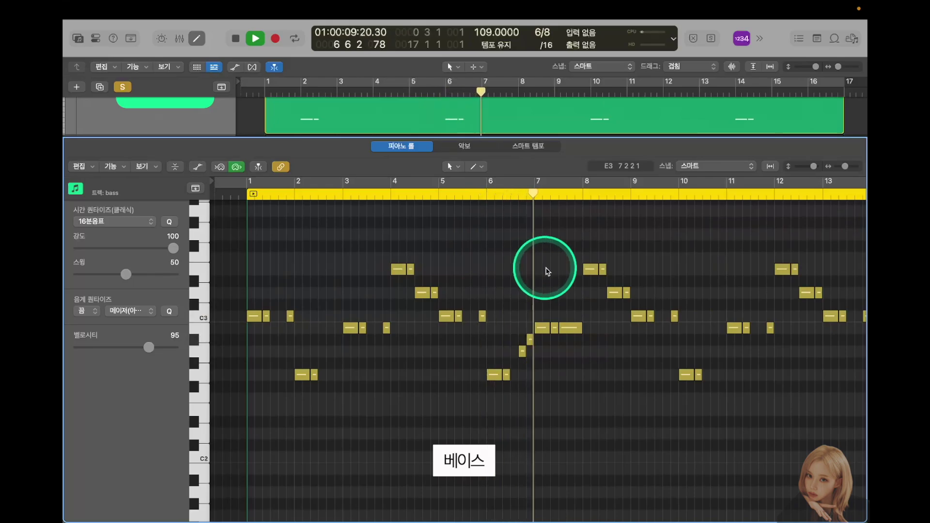
pyautogui.scroll(-2, 562, 310)
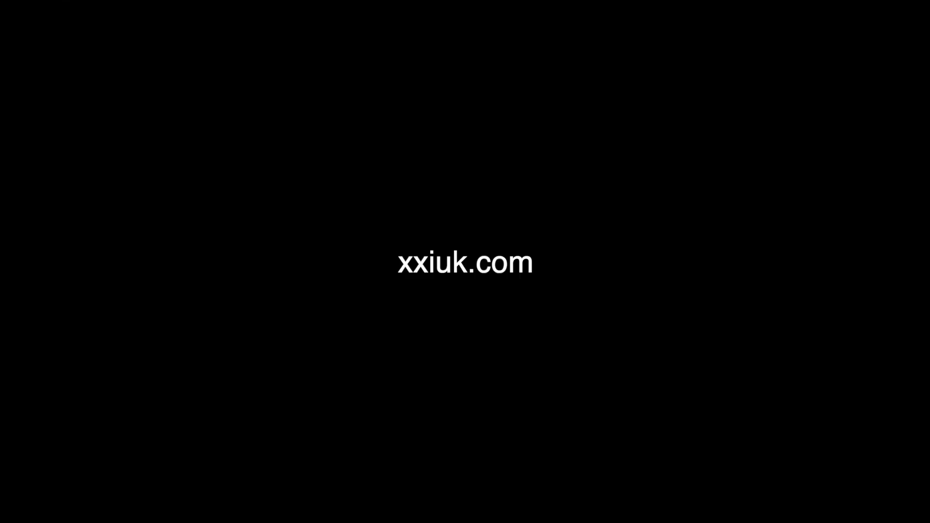
# Move the drums track above the bass track
pyautogui.click(139, 238)
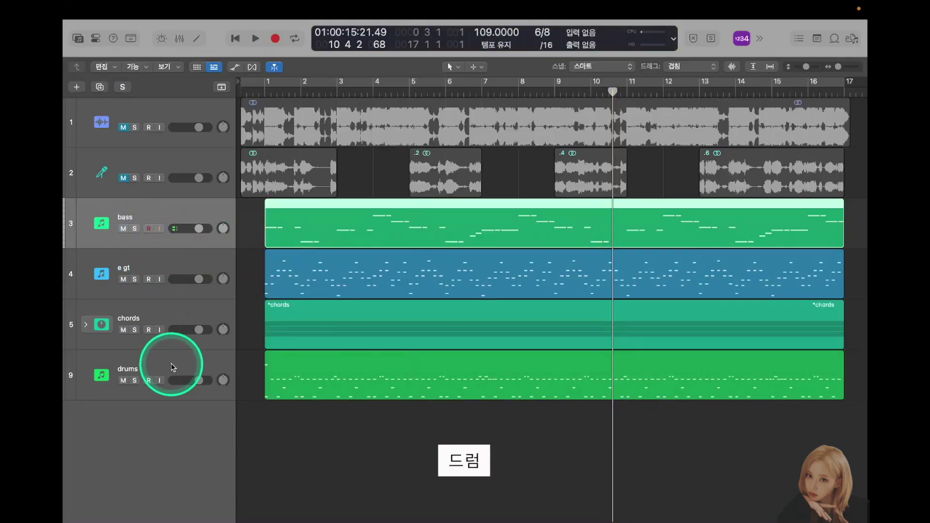
pyautogui.moveTo(171, 365); pyautogui.dragTo(183, 194)
pyautogui.press('z')
pyautogui.press('z')
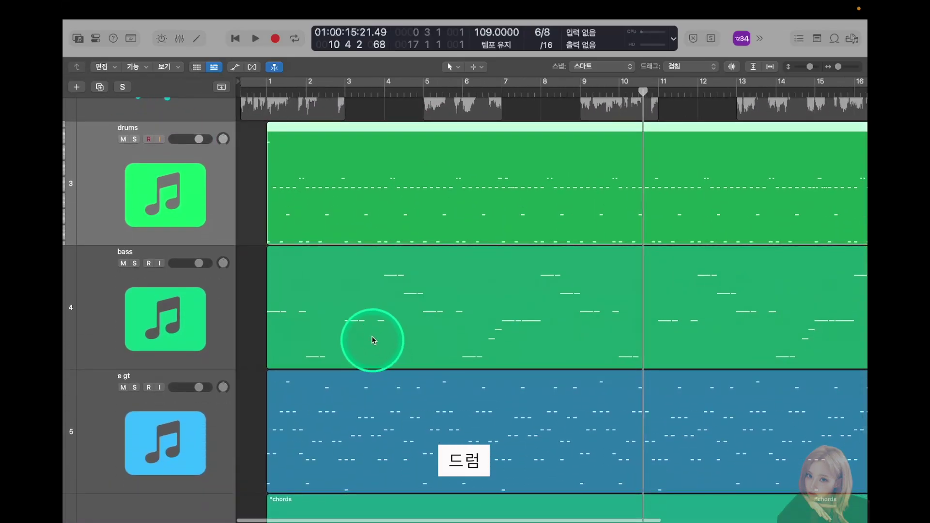
# Solo the drums track and play its region from bar 1 in the Piano Roll, examining the drum pattern
pyautogui.click(135, 139)
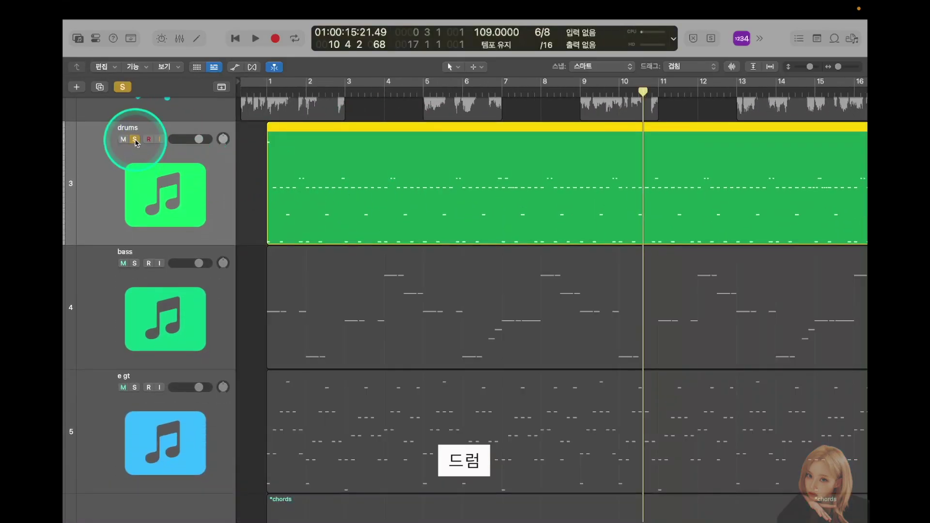
pyautogui.doubleClick(327, 159)
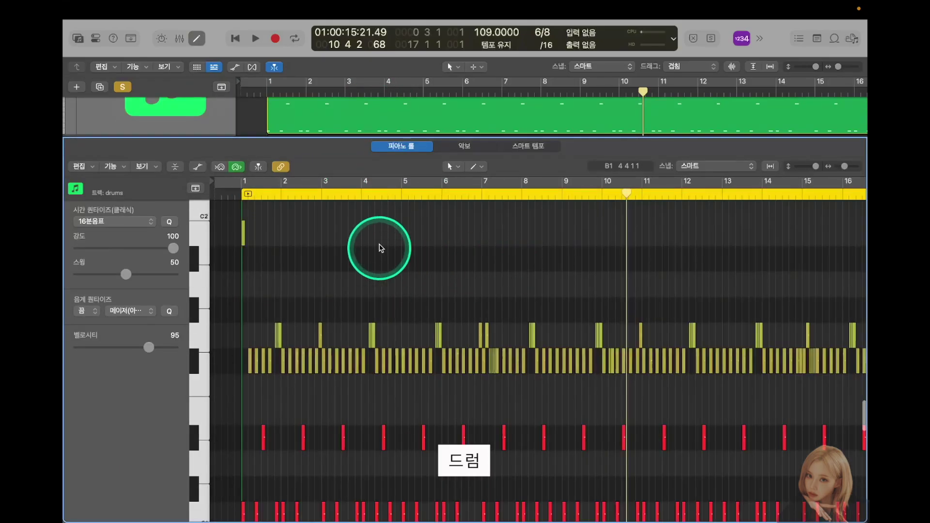
pyautogui.doubleClick(245, 193)
pyautogui.scroll(-4, 321, 297)
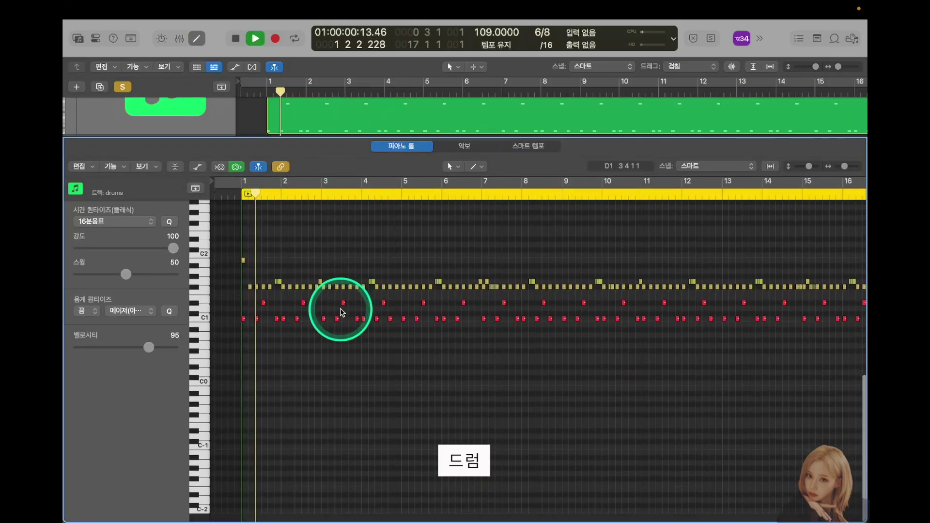
pyautogui.scroll(5, 346, 304)
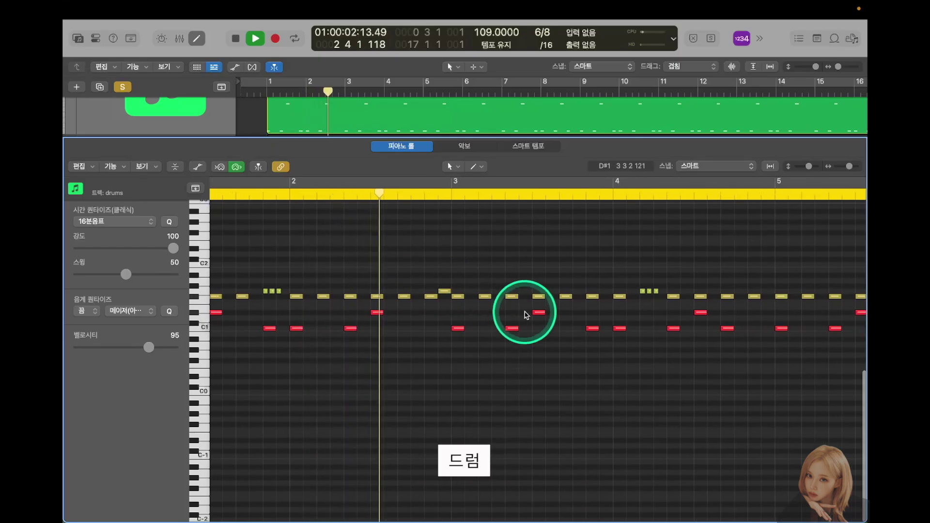
pyautogui.scroll(3, 551, 299)
pyautogui.scroll(2, 551, 299)
pyautogui.hscroll(3, 553, 296)
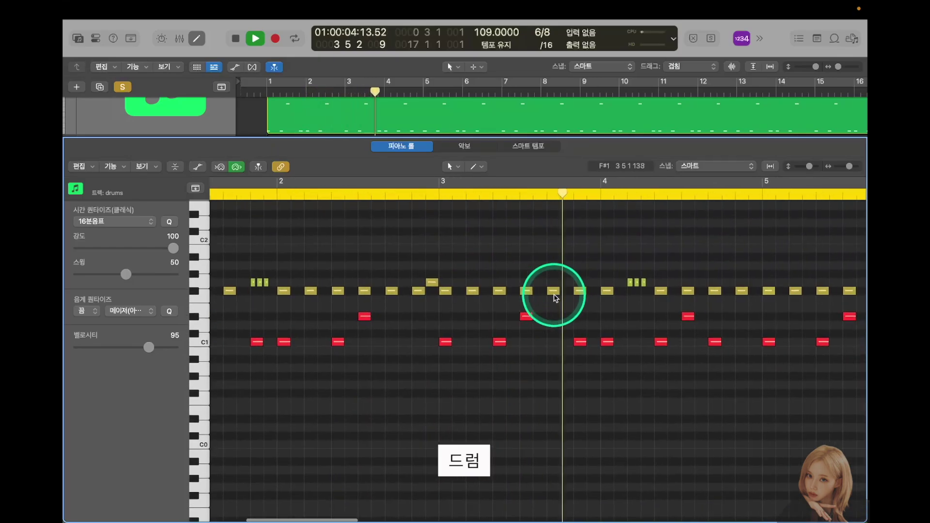
pyautogui.scroll(-4, 596, 277)
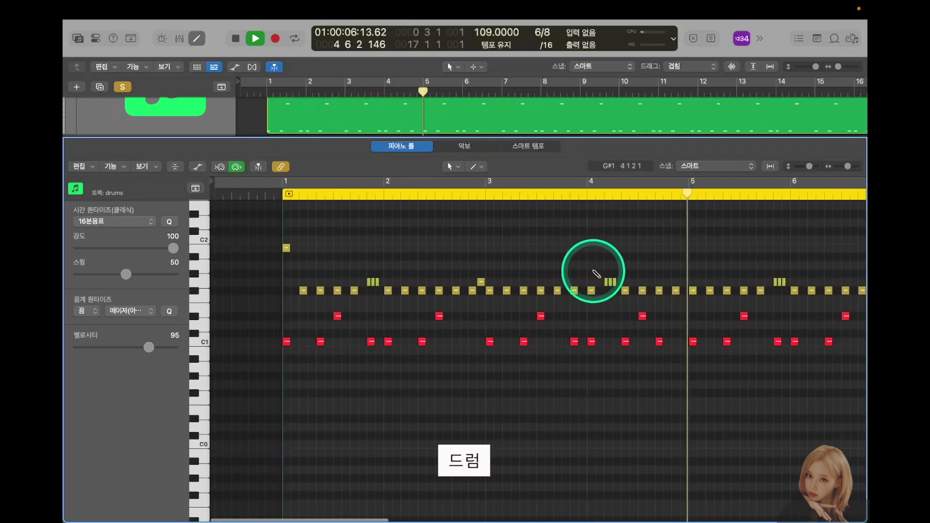
# Follow the soloed drum pattern through bar 10 in the Piano Roll with more bars in view, and stop playback there
pyautogui.hscroll(3, 648, 272)
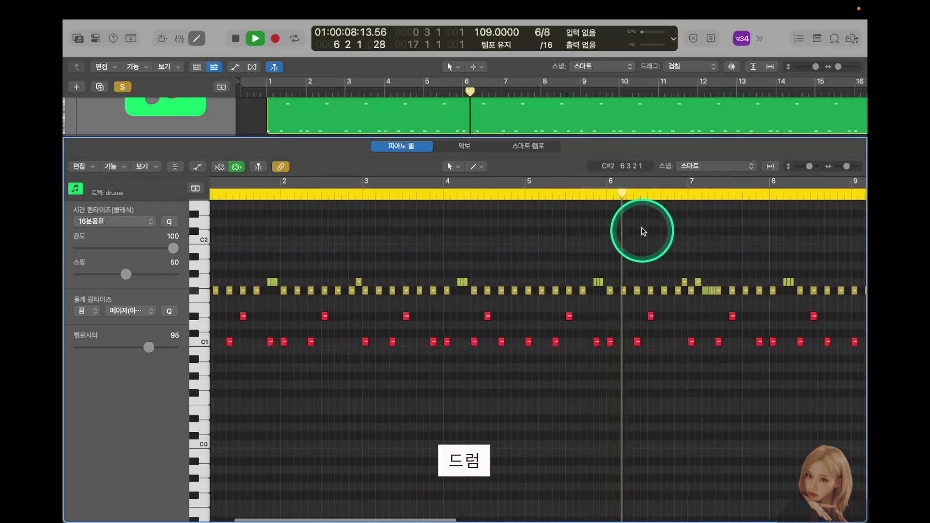
pyautogui.hscroll(-5, 671, 243)
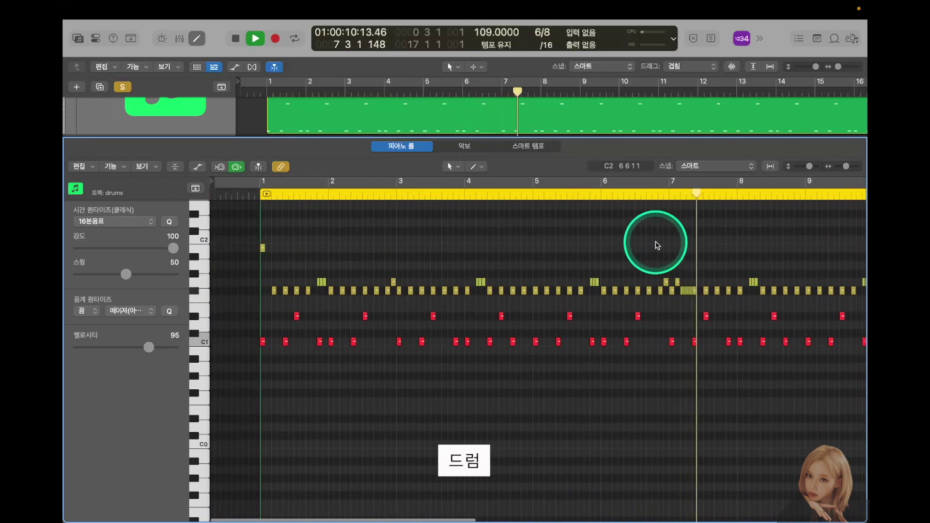
pyautogui.hscroll(2, 706, 240)
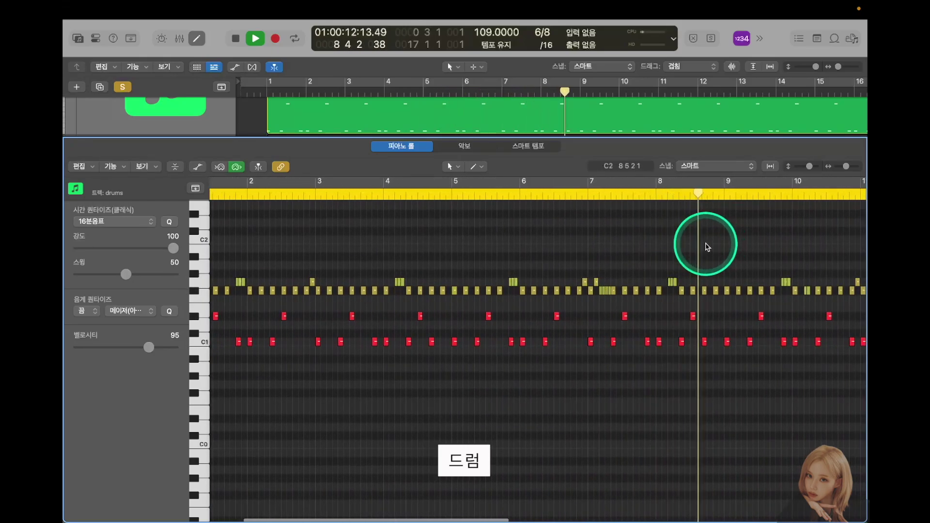
pyautogui.scroll(-5, 681, 253)
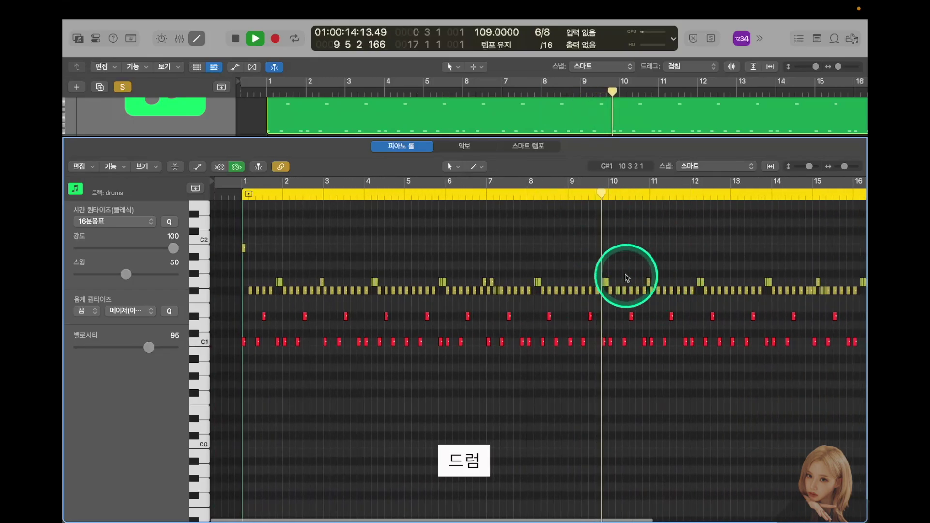
pyautogui.press('space')
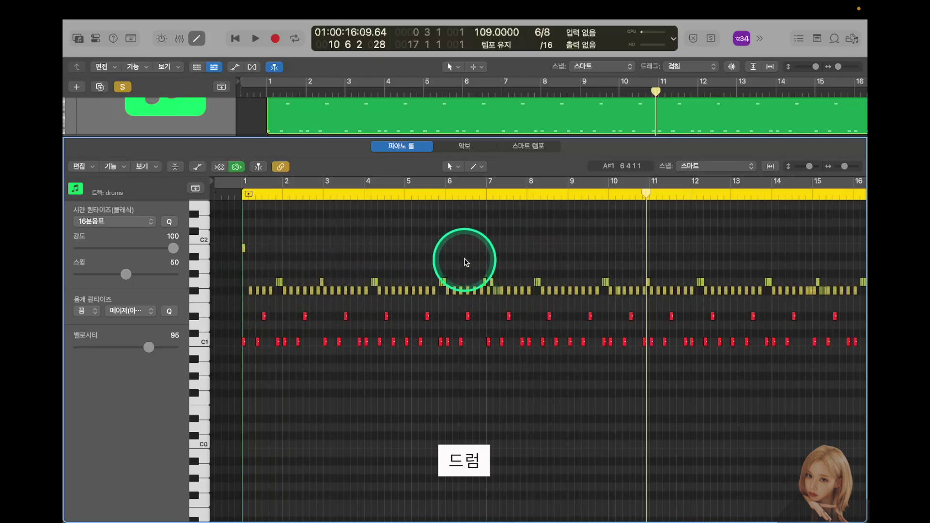
# Close the Piano Roll and take the drums track out of solo
pyautogui.press('e')
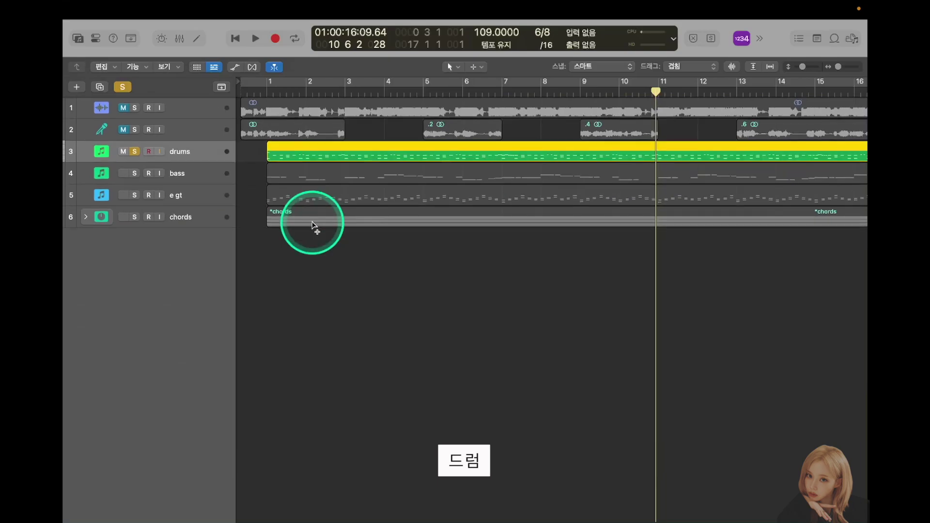
pyautogui.click(135, 152)
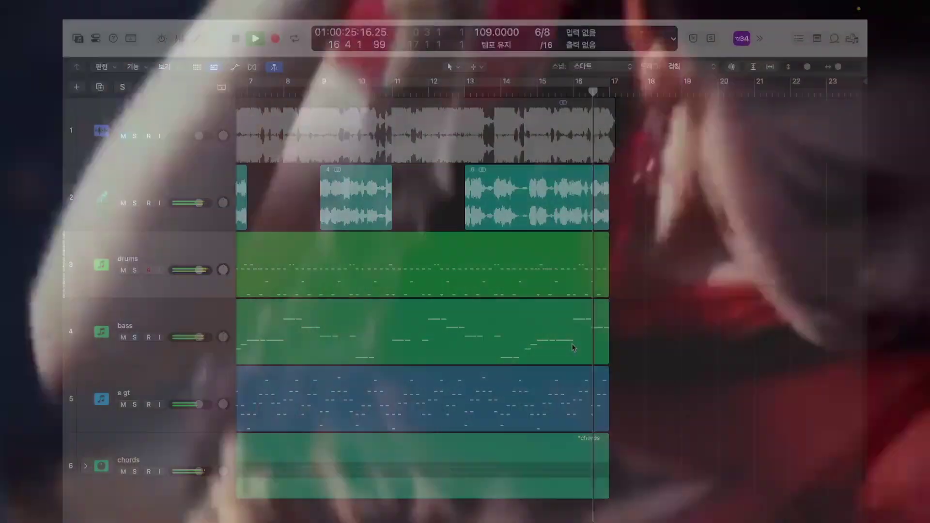
# Stop playback of the full arrangement after its last bar and show all tracks from bar 1
pyautogui.press('space')
pyautogui.hscroll(-6, 415, 342)
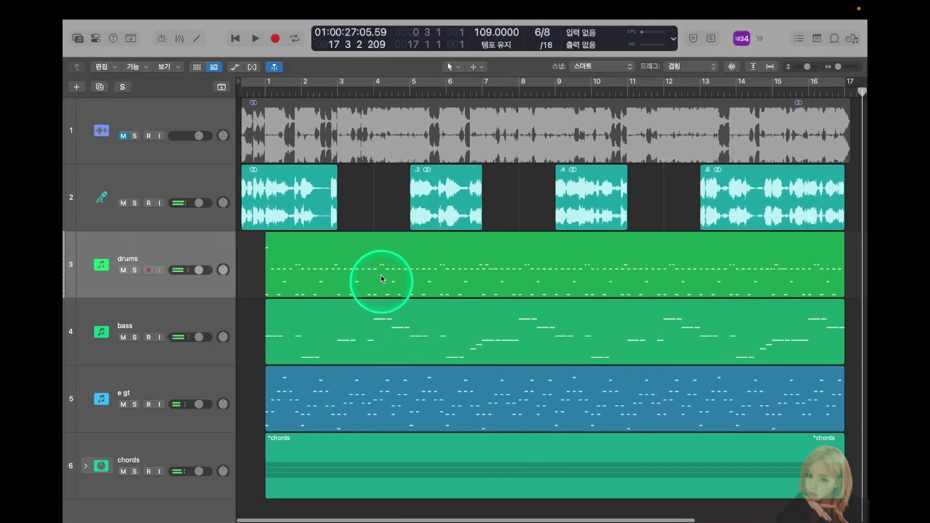